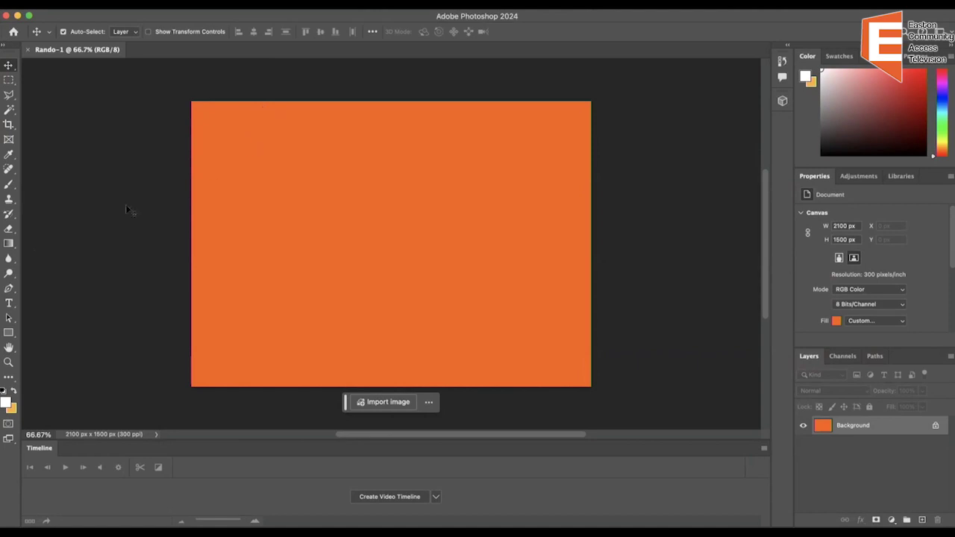
- Draw a white rectangle near the lower left of the orange canvas with the Rectangle Tool
left_click(10, 332)
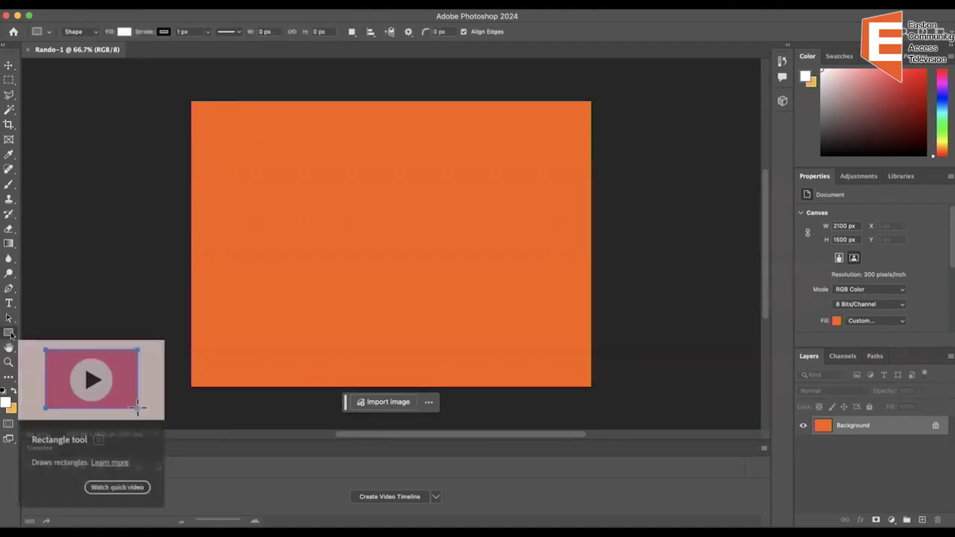
left_click(12, 333)
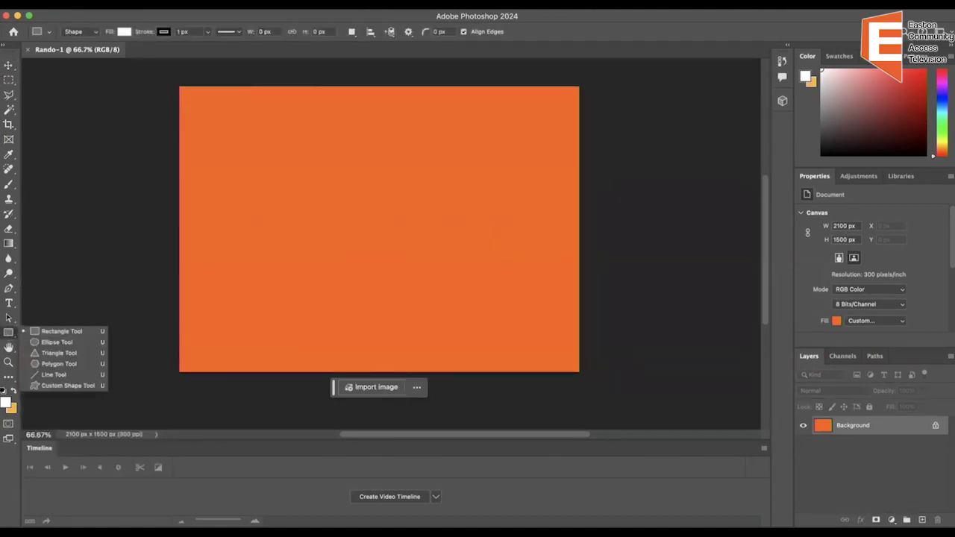
left_click(37, 331)
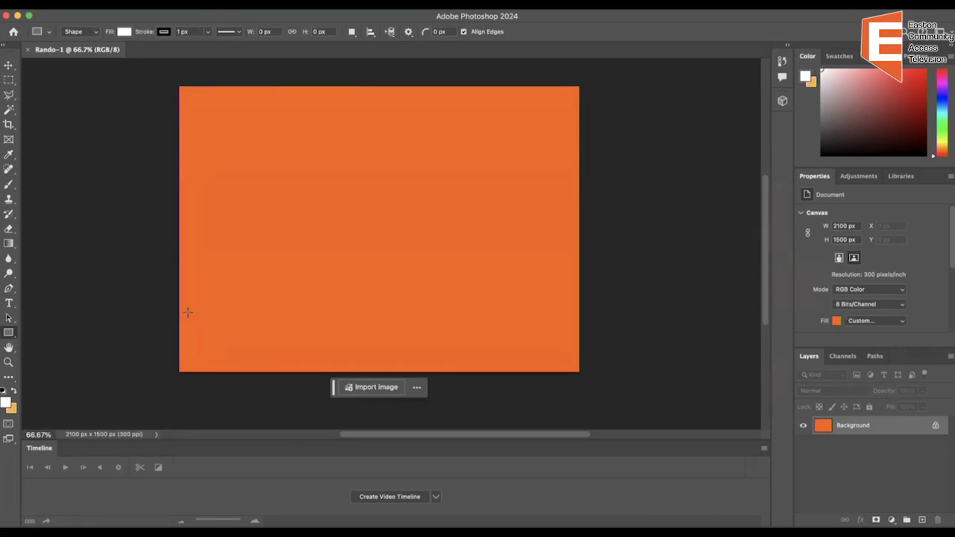
left_click_drag(187, 302, 326, 354)
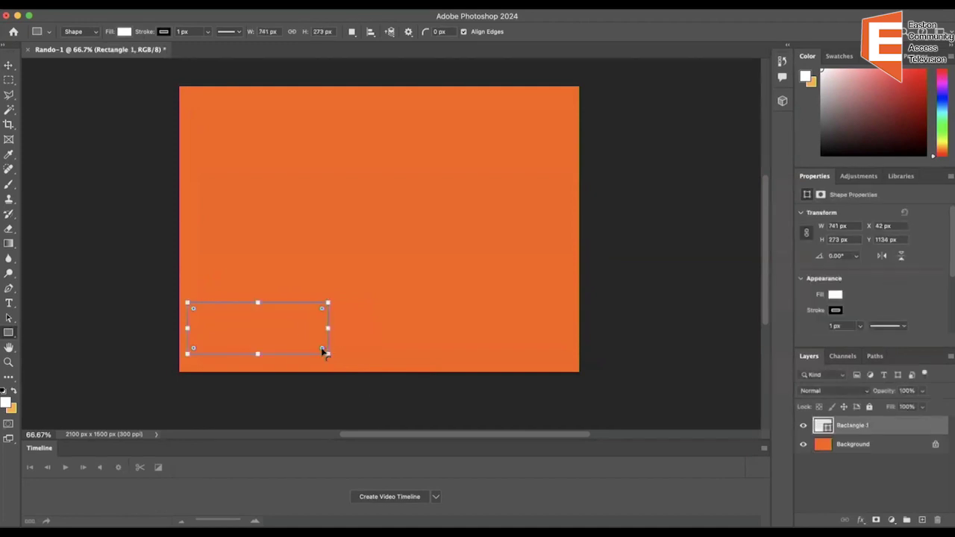
- Drag the rectangle's edges to enlarge it to about 1307 px wide and 690 px tall
left_click_drag(259, 302, 258, 252)
left_click_drag(258, 351, 258, 332)
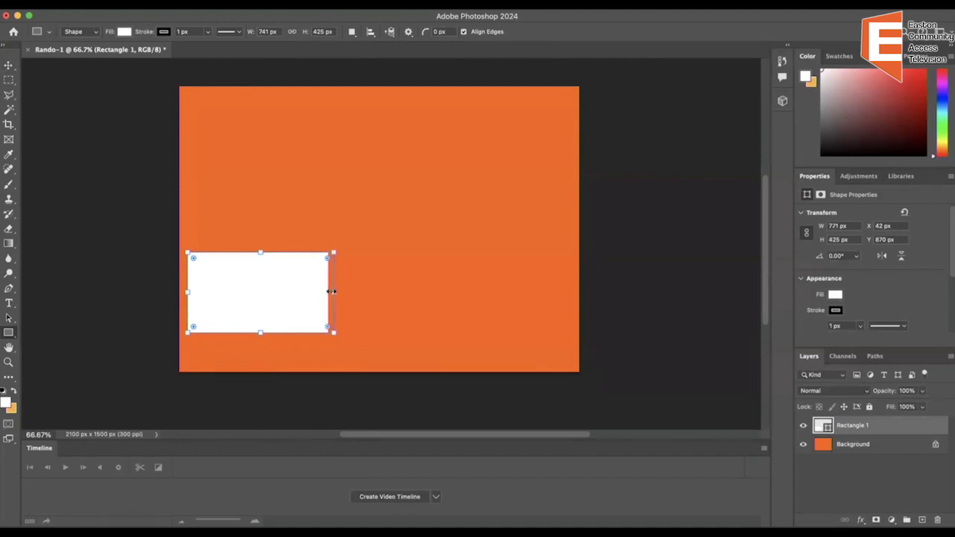
left_click_drag(325, 292, 411, 292)
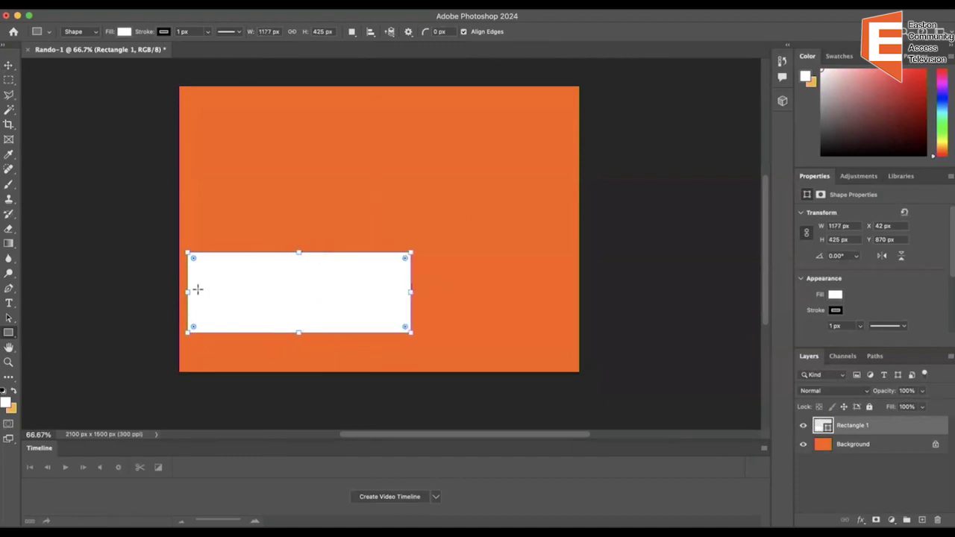
left_click_drag(187, 292, 234, 293)
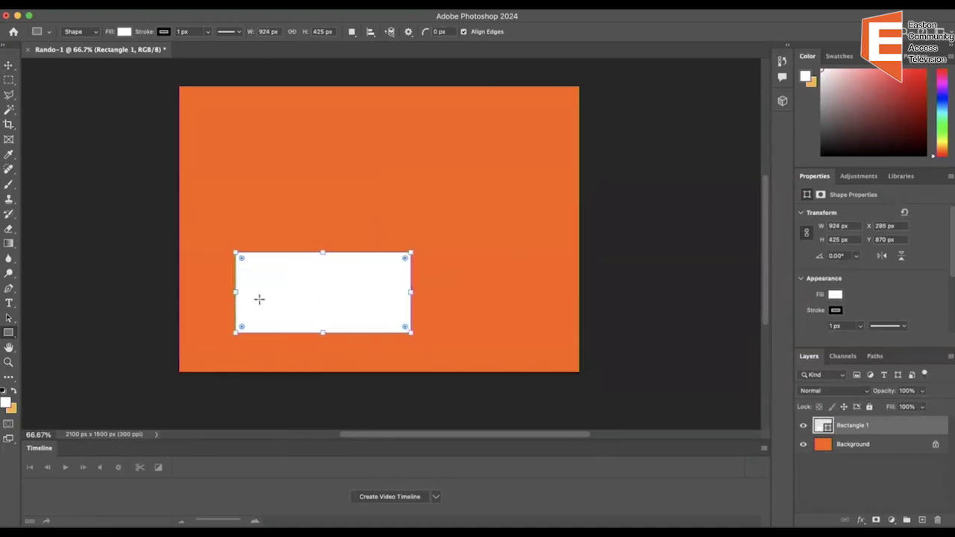
left_click_drag(323, 250, 323, 201)
left_click_drag(410, 267, 484, 266)
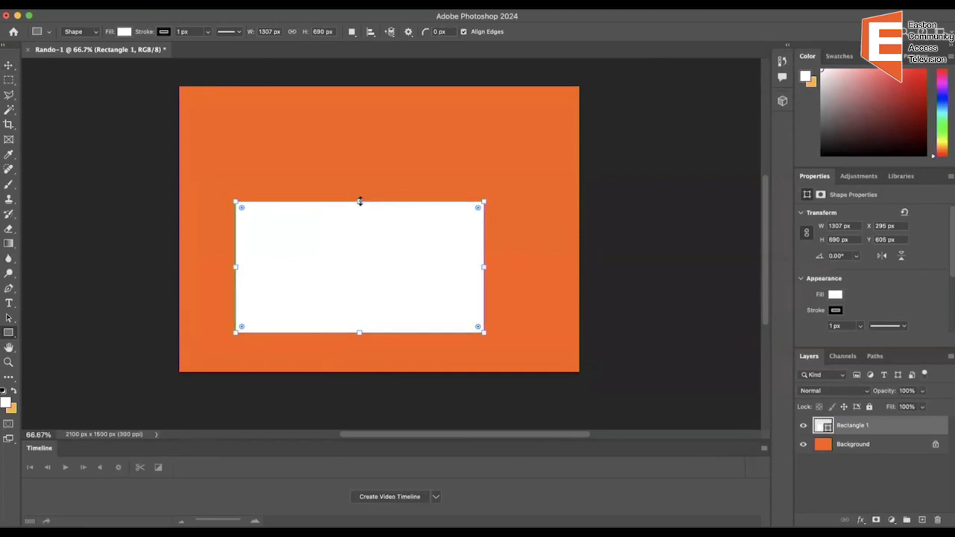
- Adjust the rectangle's top, bottom and sides to reach about 1575 × 860 px
left_click_drag(360, 202, 360, 167)
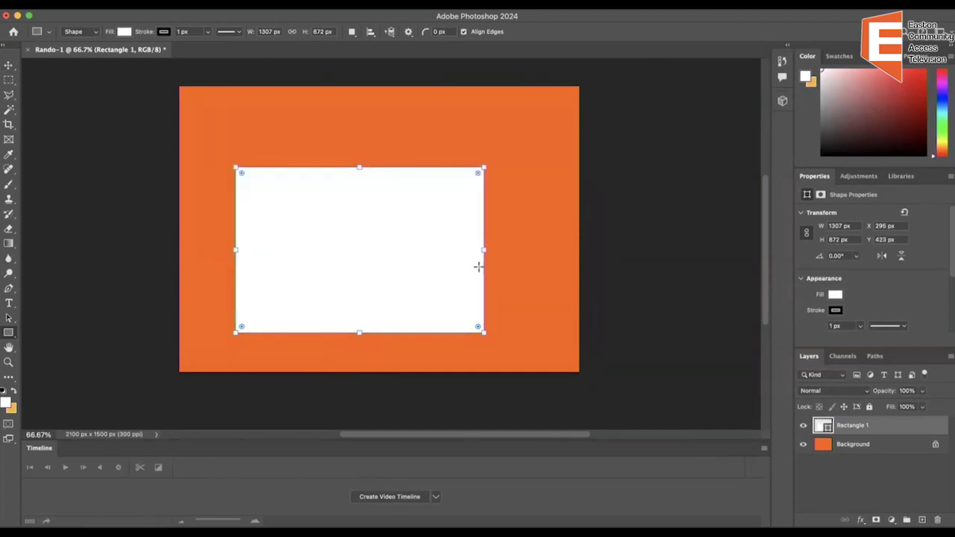
left_click_drag(484, 250, 520, 250)
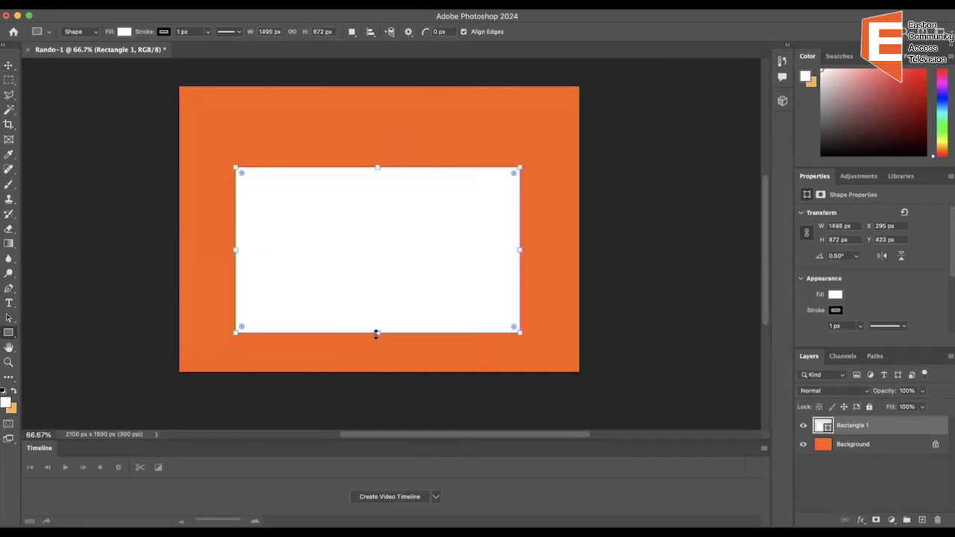
left_click_drag(378, 332, 378, 296)
scroll(321, 224, "down", 2)
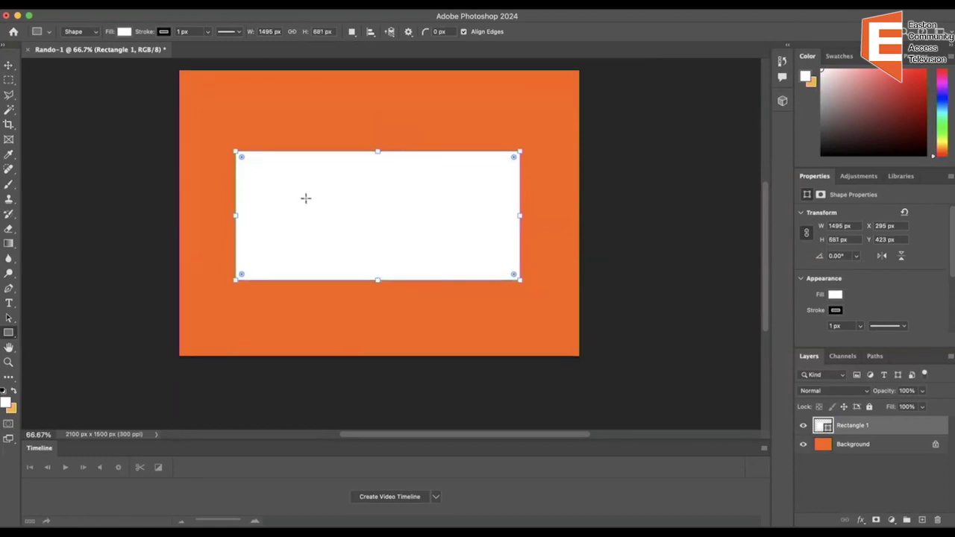
left_click_drag(377, 149, 377, 116)
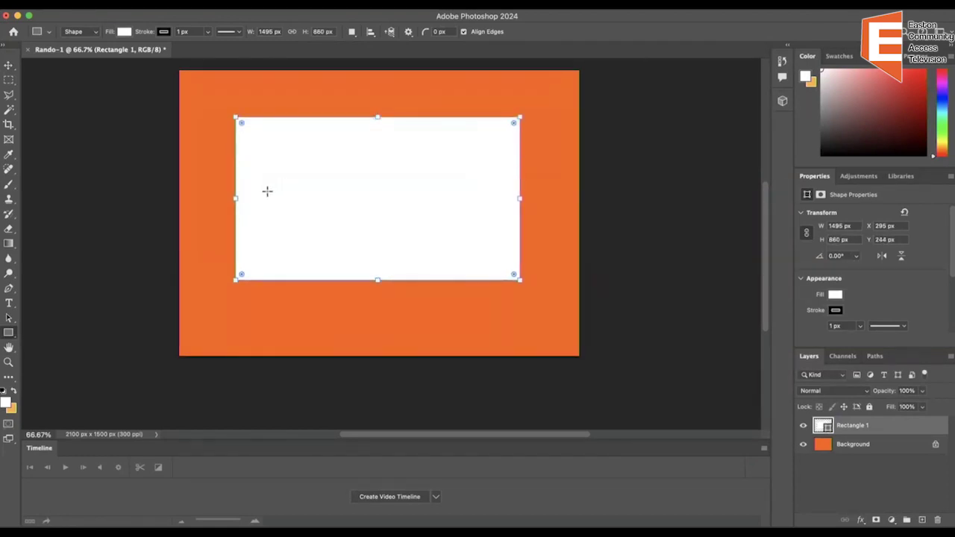
left_click_drag(236, 199, 228, 198)
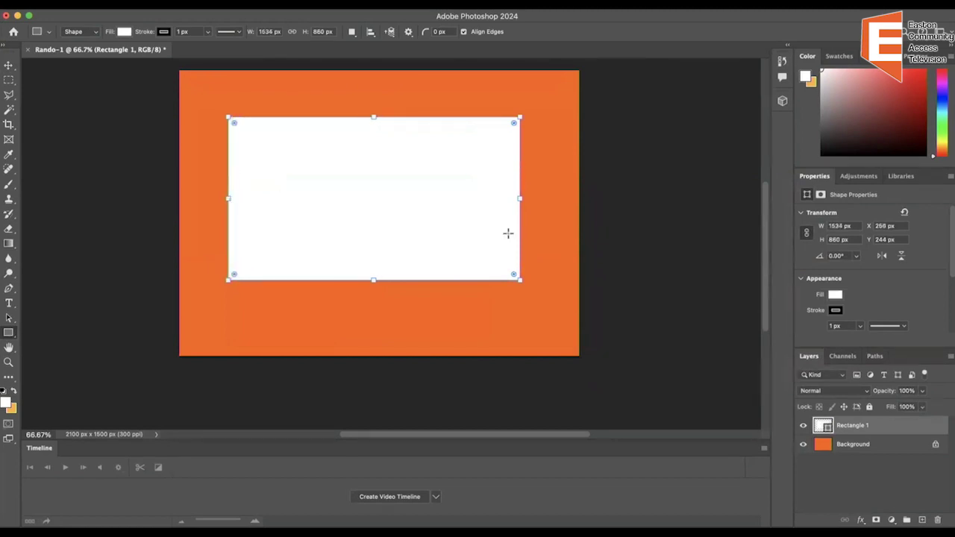
left_click_drag(521, 198, 528, 199)
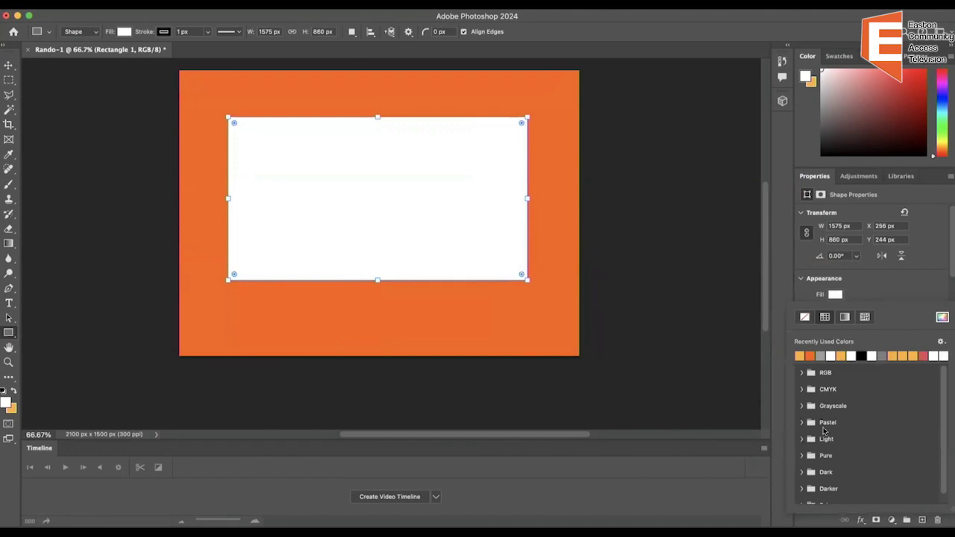
- Fill Rectangle 1 with the dark navy swatch from the Darker swatch folder
scroll(803, 480, "down", 1)
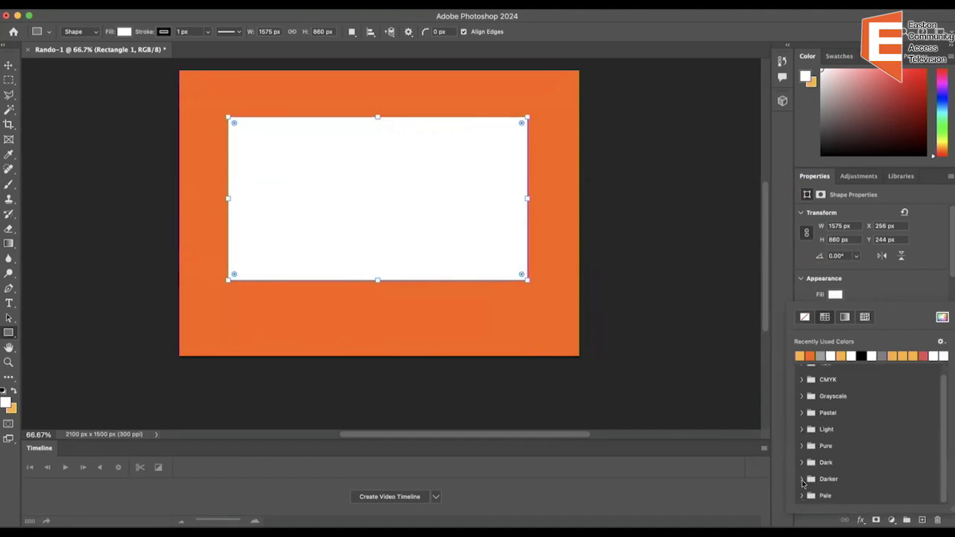
left_click(802, 480)
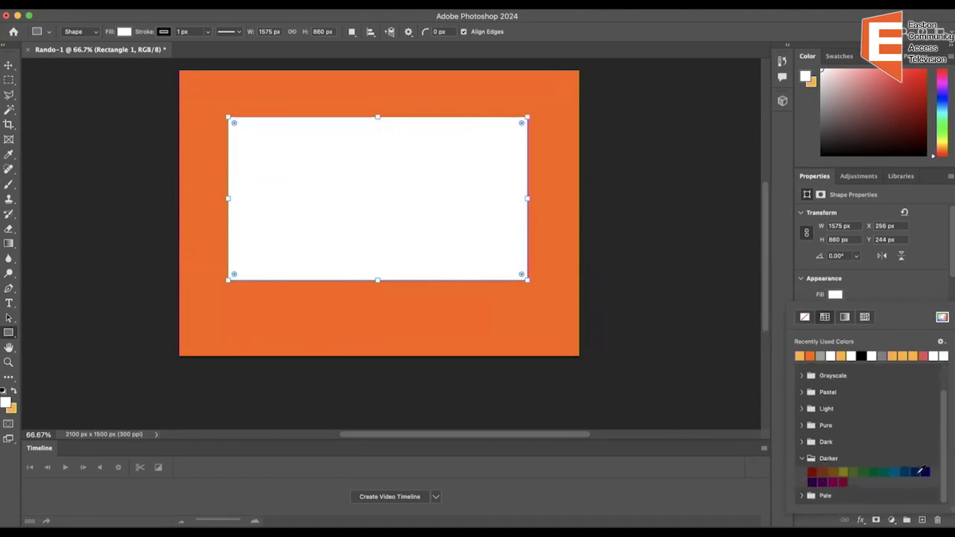
left_click(914, 472)
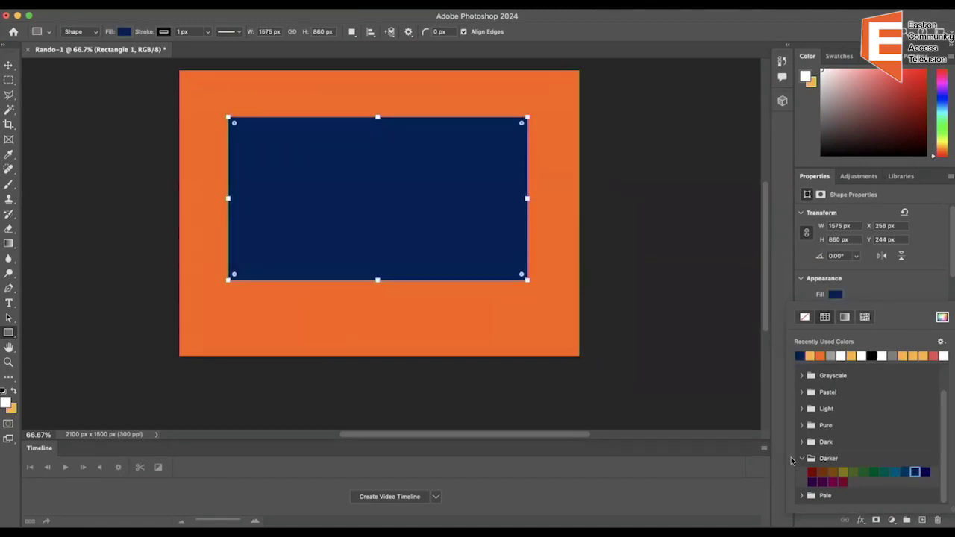
left_click(799, 459)
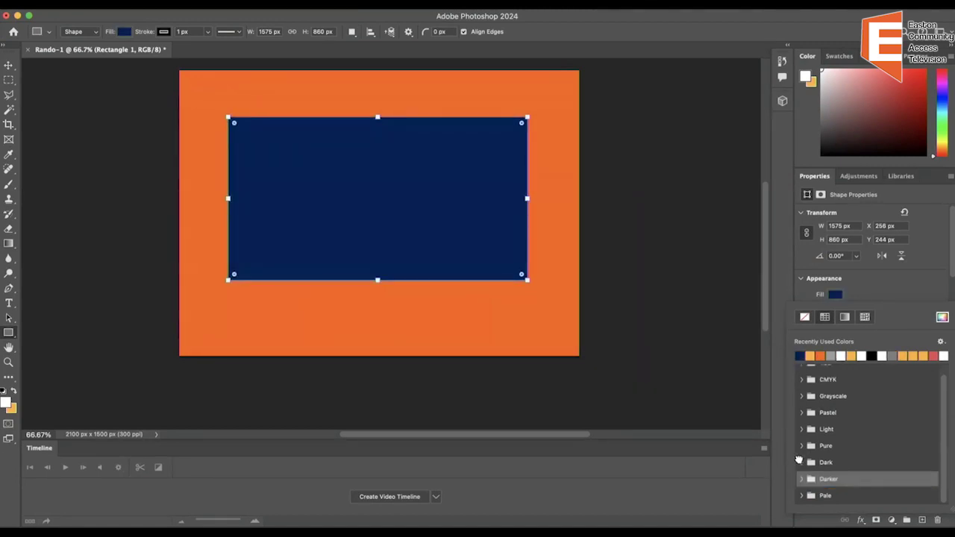
scroll(566, 300, "up", 3)
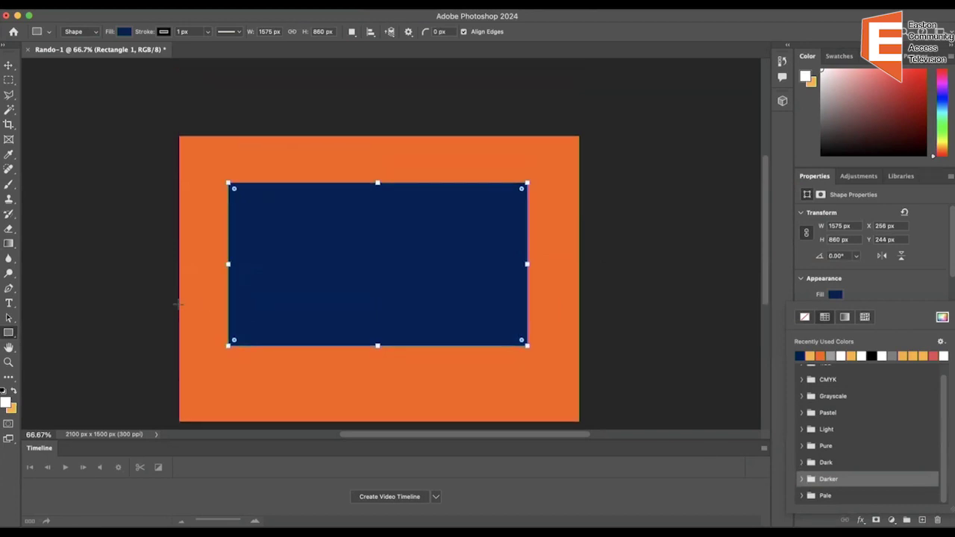
- Close the fill swatches, cancel the Create Rectangle dialog, and return to the Rectangle Tool
left_click(111, 278)
left_click(111, 278)
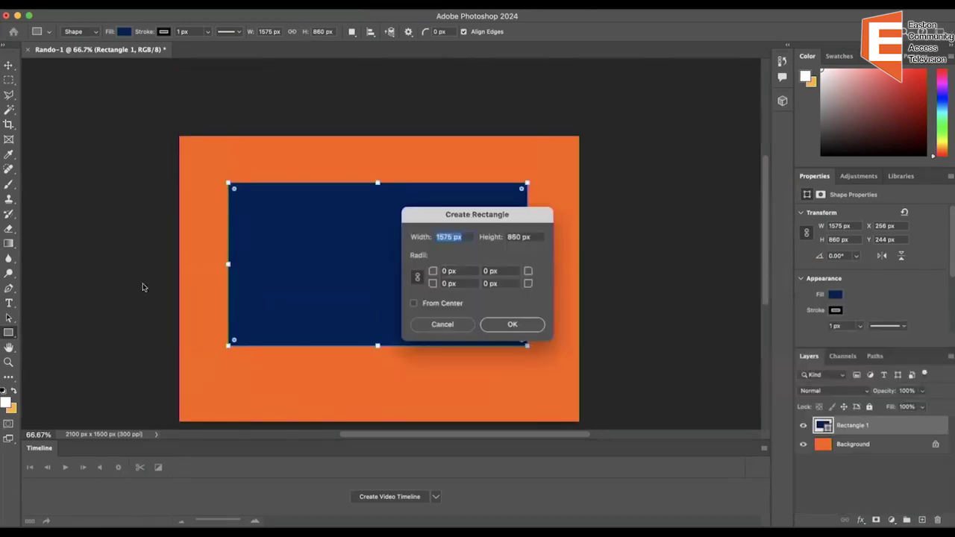
left_click(440, 325)
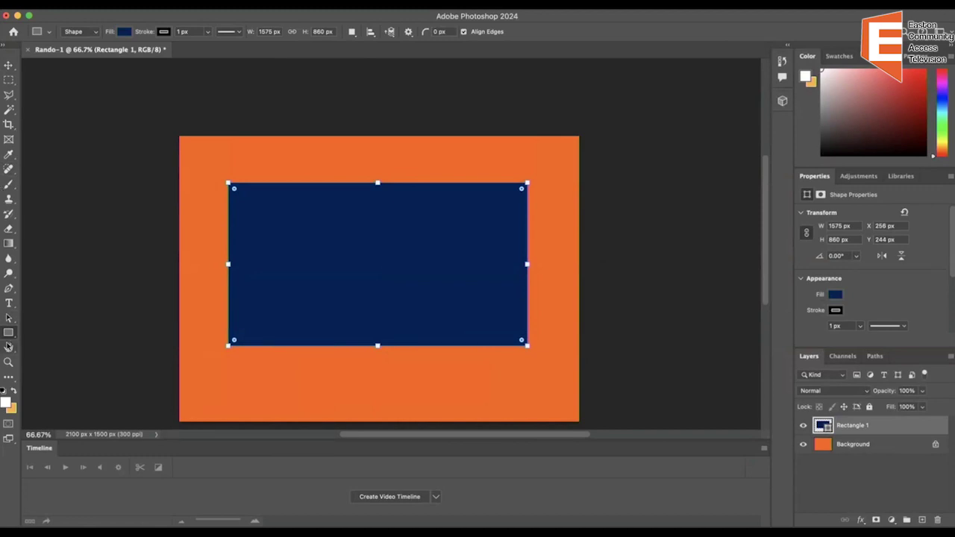
left_click(9, 318)
left_click(8, 333)
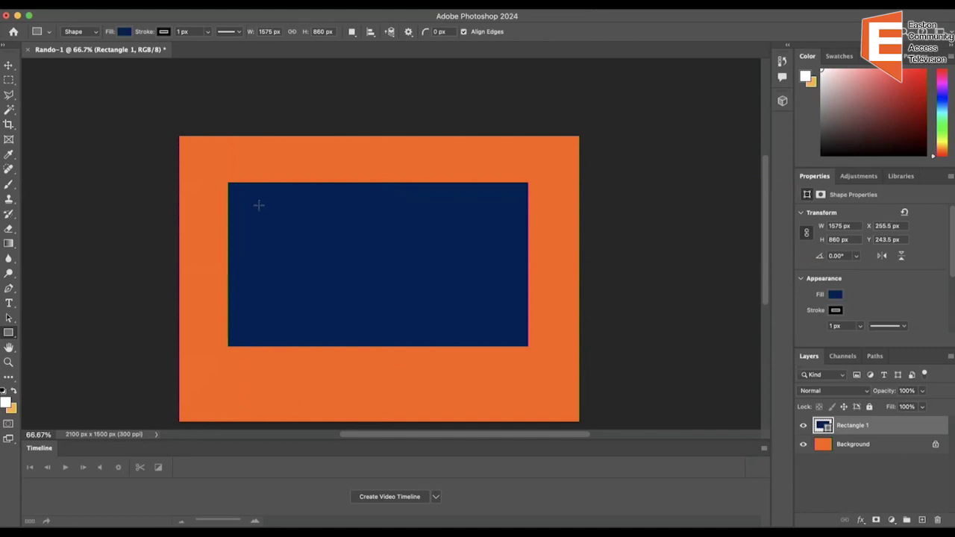
- Draw a second rectangle offset lower right and fill it light blue from the Pastel swatches
left_click_drag(254, 202, 551, 378)
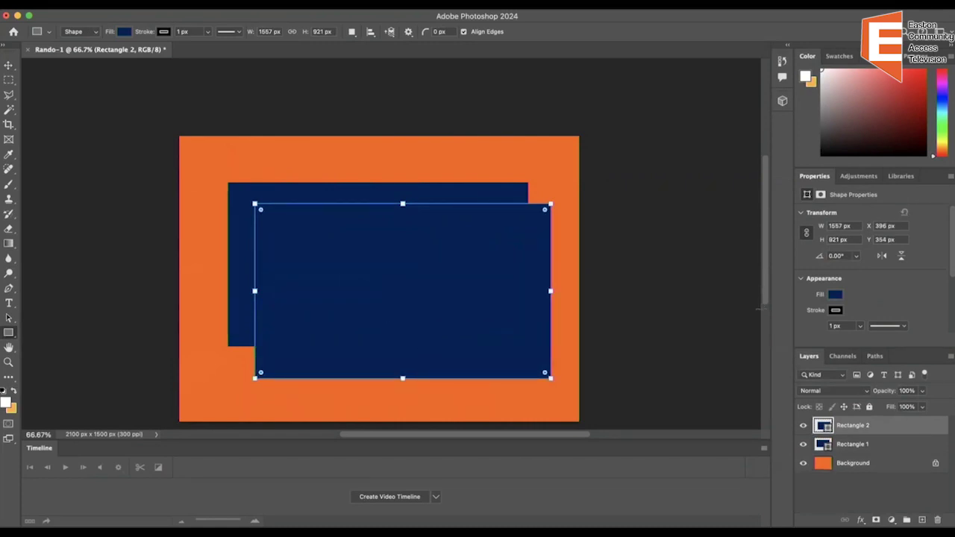
left_click_drag(550, 379, 545, 369)
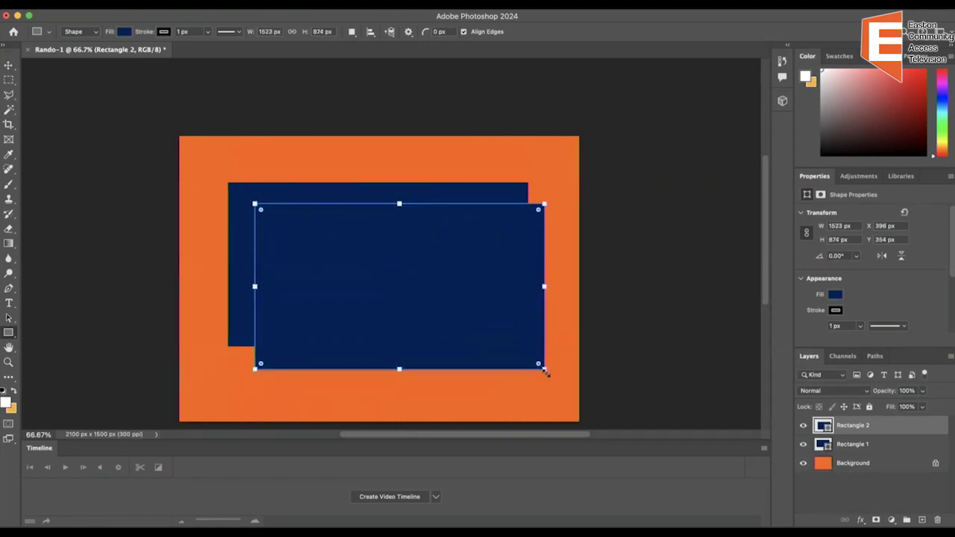
left_click(834, 297)
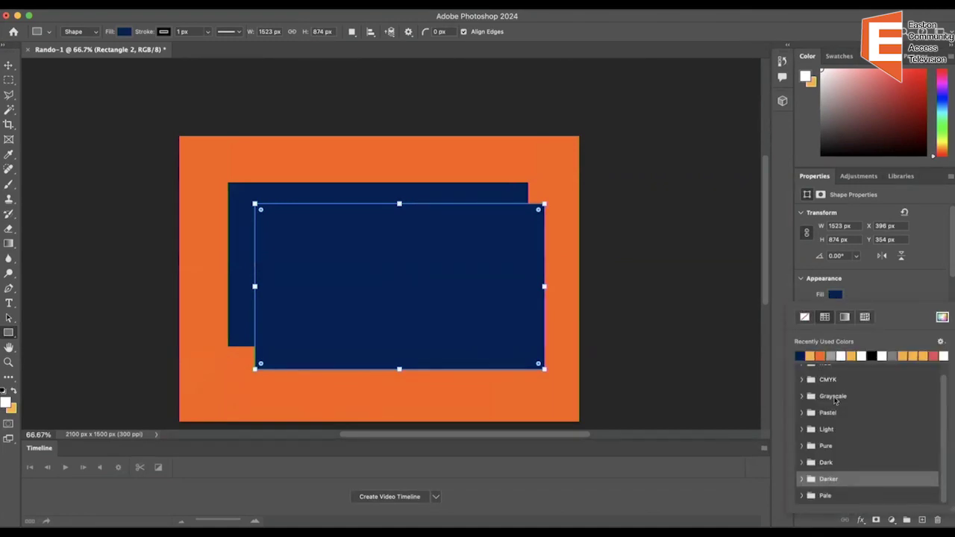
left_click(802, 414)
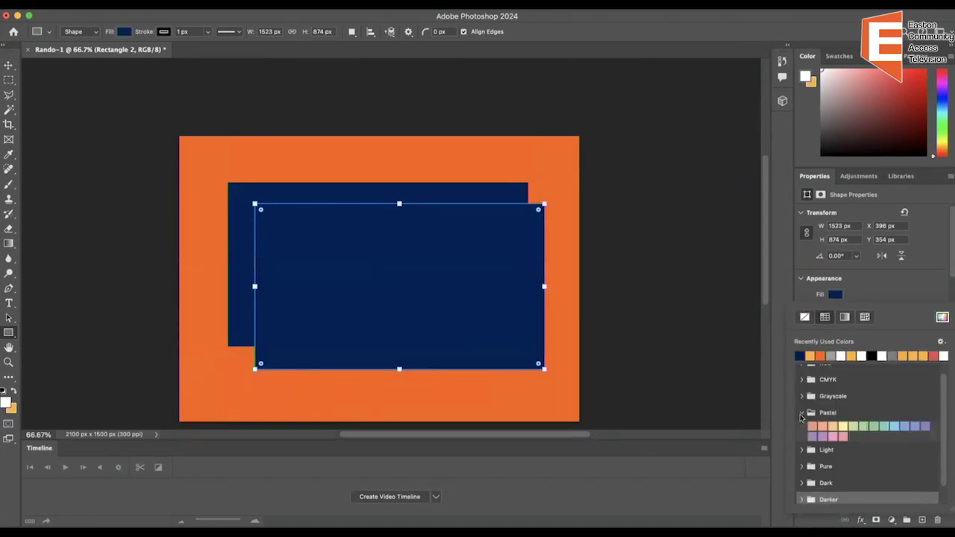
left_click(895, 426)
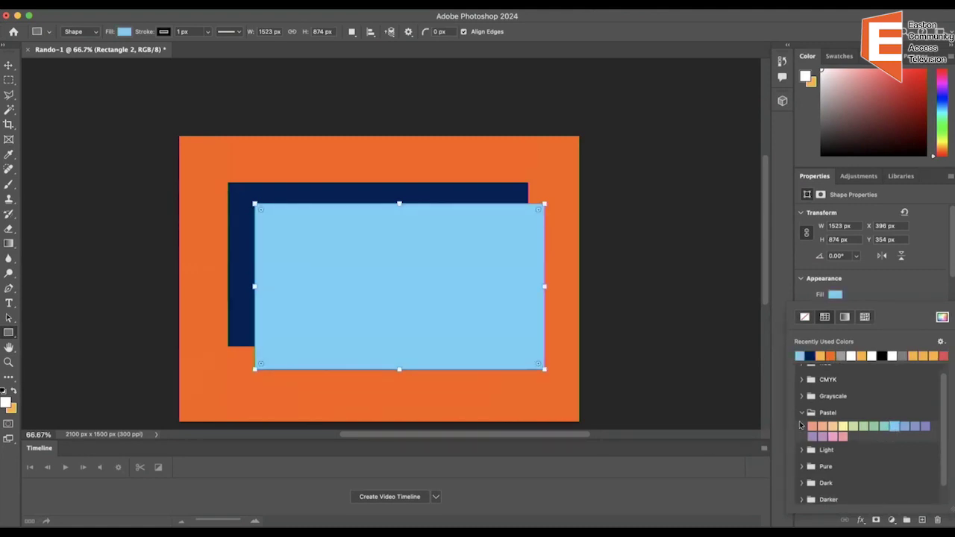
left_click(801, 413)
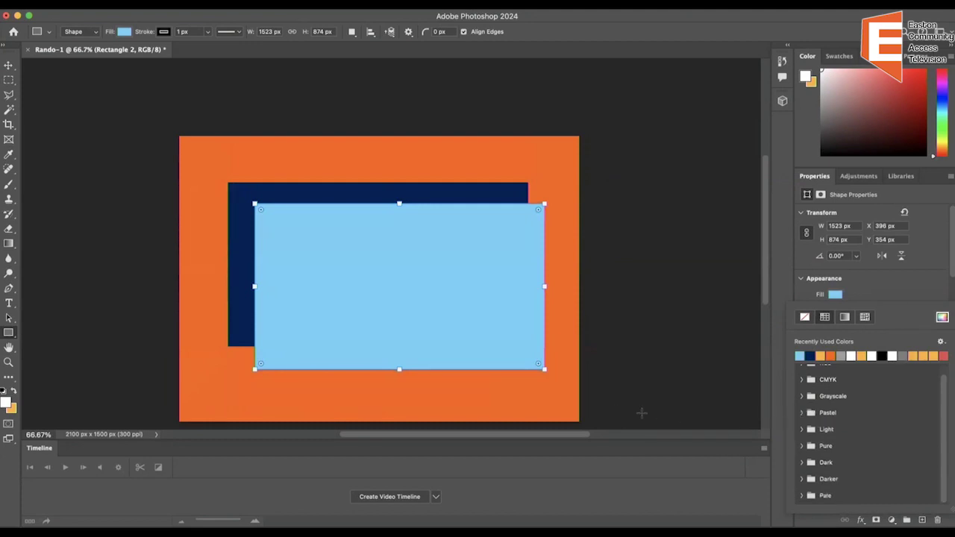
- Close the fill swatches to show the Layers panel and select the navy Rectangle 1 layer
scroll(802, 415, "up", 1)
scroll(815, 404, "down", 1)
scroll(844, 423, "up", 1)
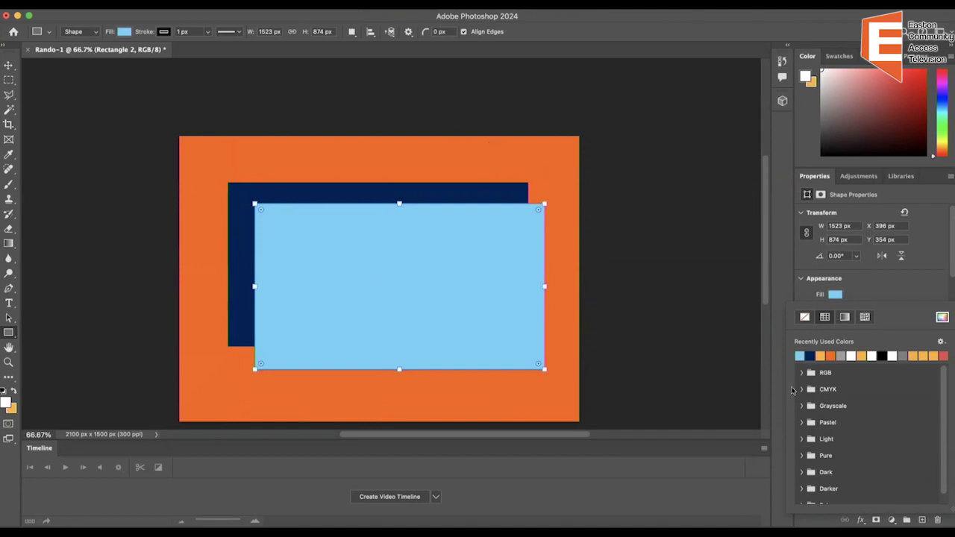
scroll(894, 410, "down", 1)
scroll(904, 335, "down", 1)
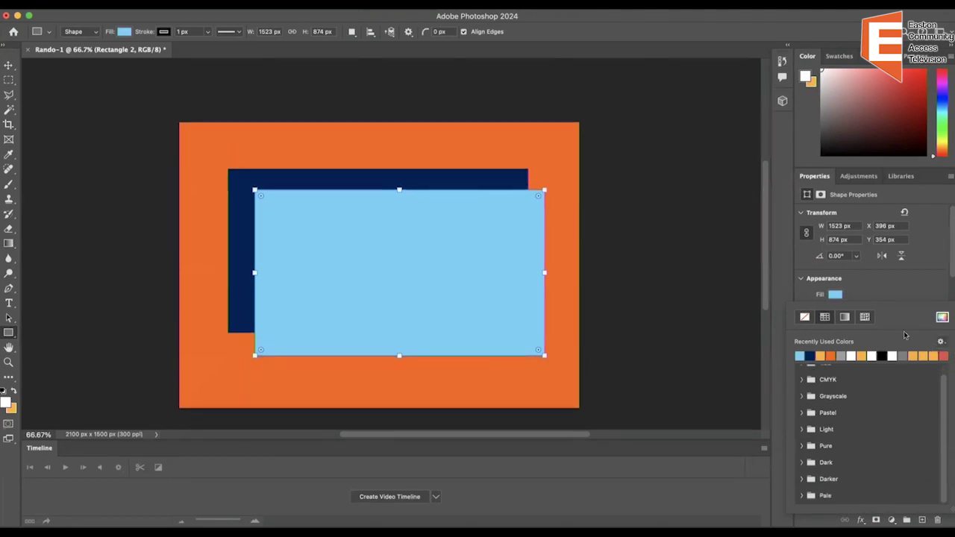
scroll(839, 289, "down", 4)
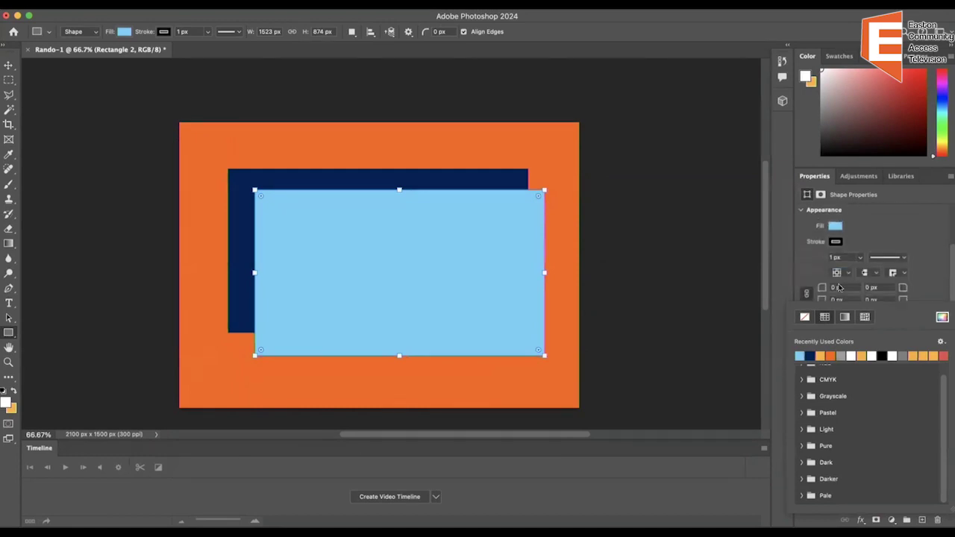
scroll(839, 288, "up", 4)
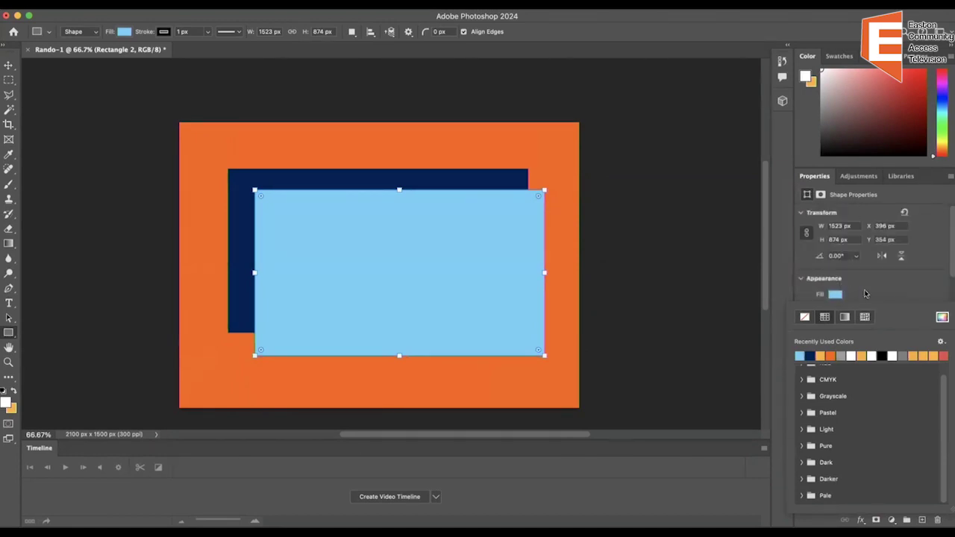
scroll(841, 405, "up", 1)
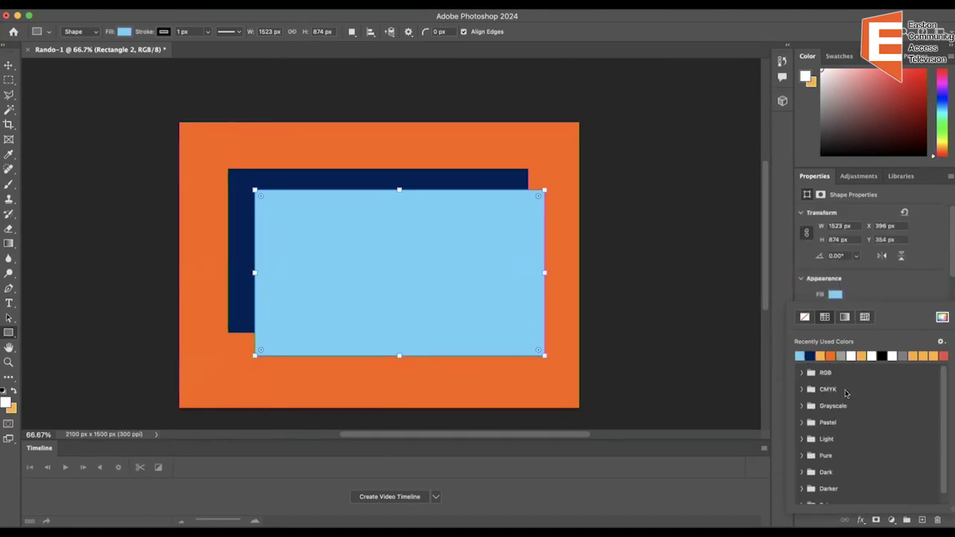
left_click(895, 291)
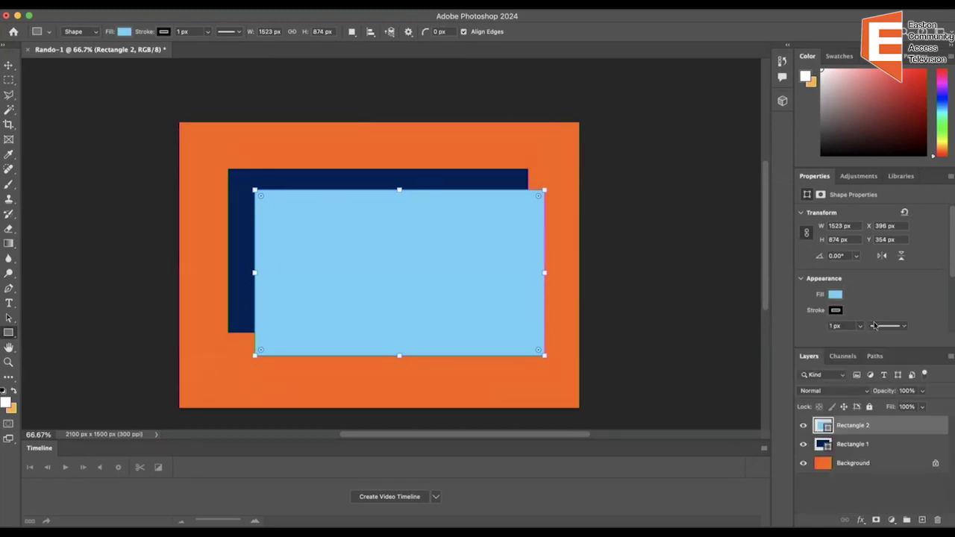
left_click(854, 446)
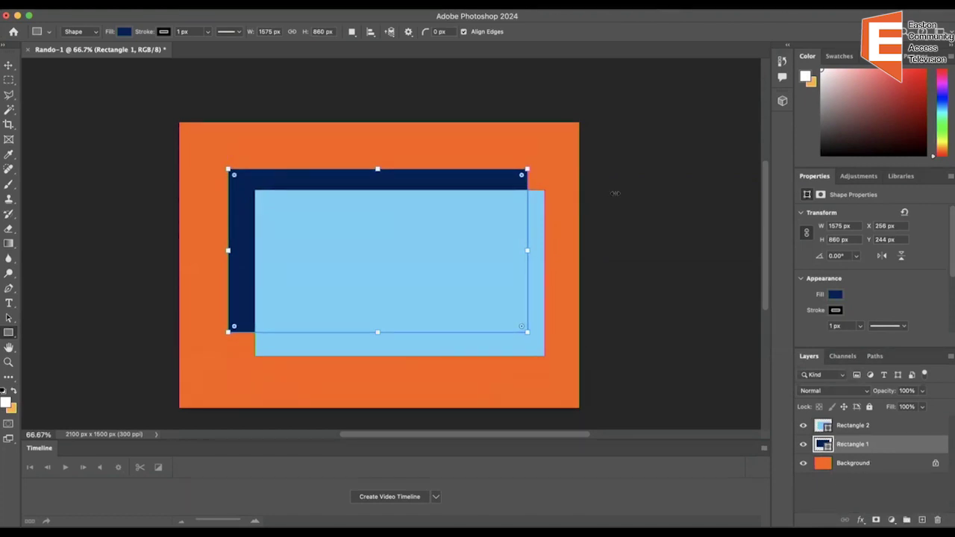
- Open Blending Options for the Rectangle 1 layer from its right-click menu
scroll(838, 240, "down", 5)
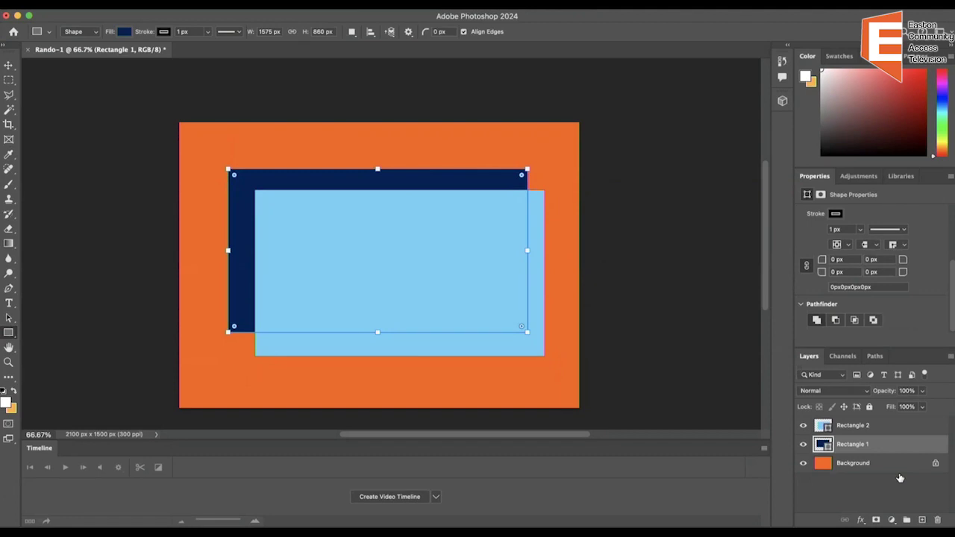
right_click(848, 446)
left_click(851, 447)
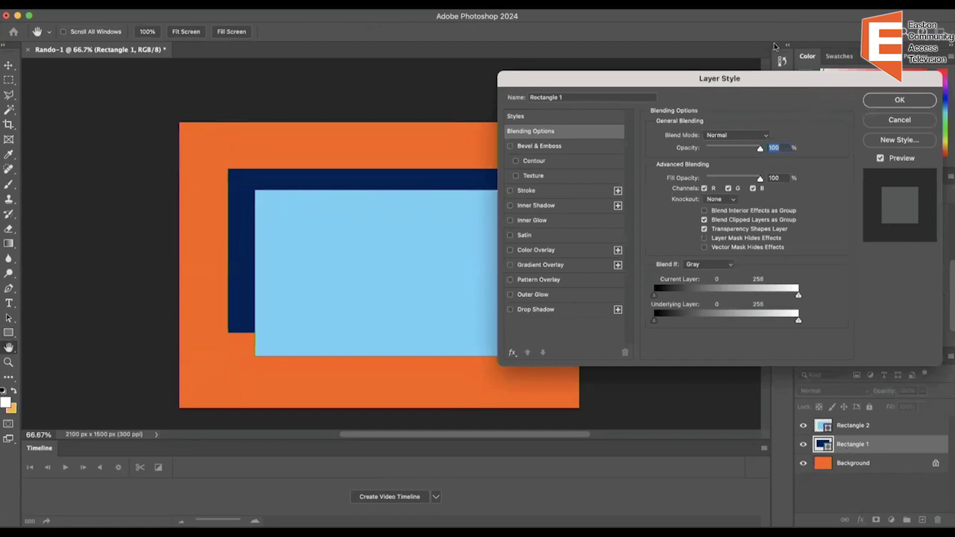
- Set Rectangle 1's opacity to 67% in Layer Style and confirm with OK
scroll(816, 150, "left", 5)
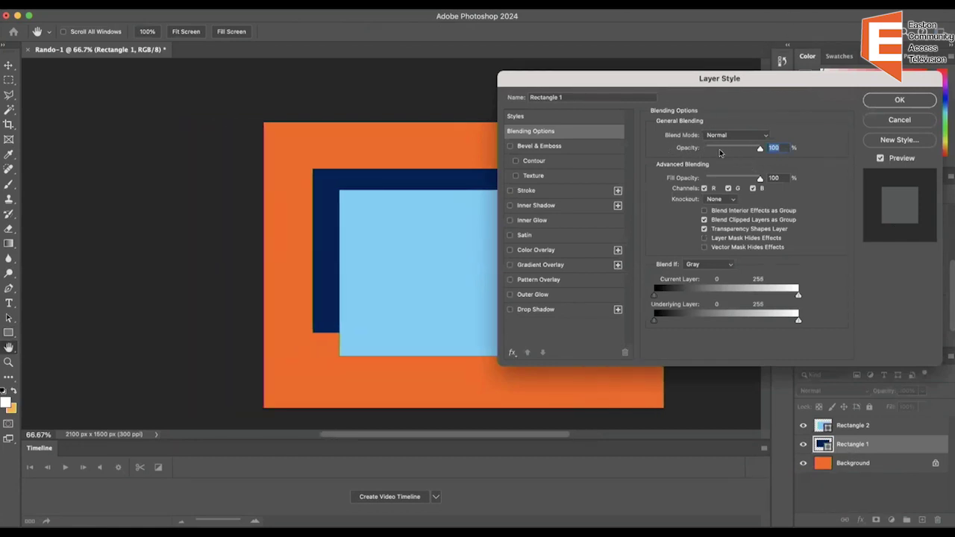
scroll(803, 155, "left", 2)
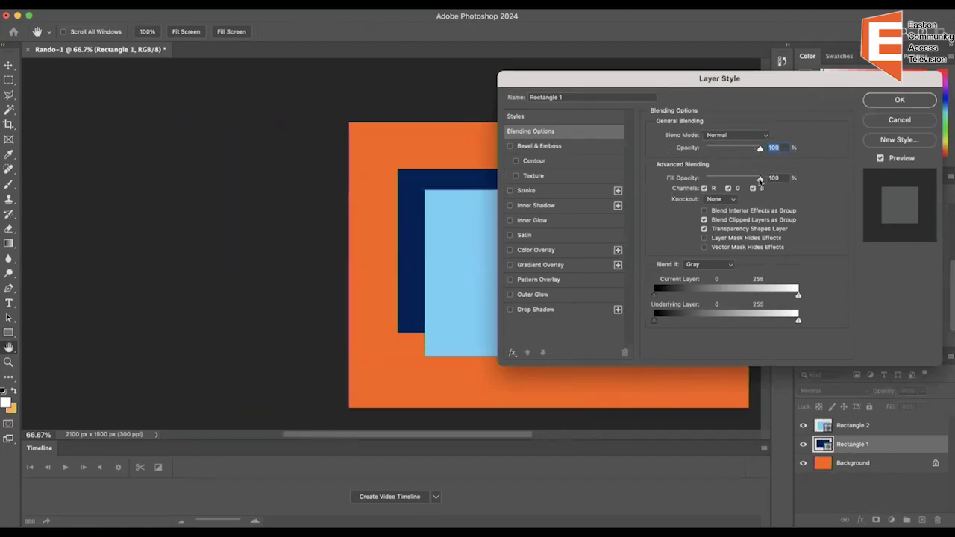
left_click_drag(761, 182, 768, 181)
scroll(477, 162, "down", 6)
scroll(477, 162, "right", 5)
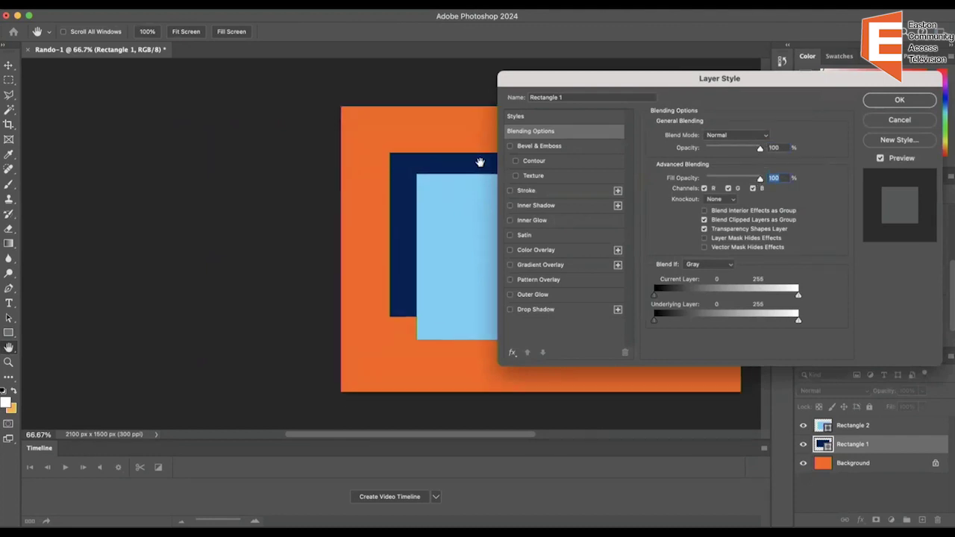
scroll(476, 162, "right", 5)
scroll(761, 163, "up", 10)
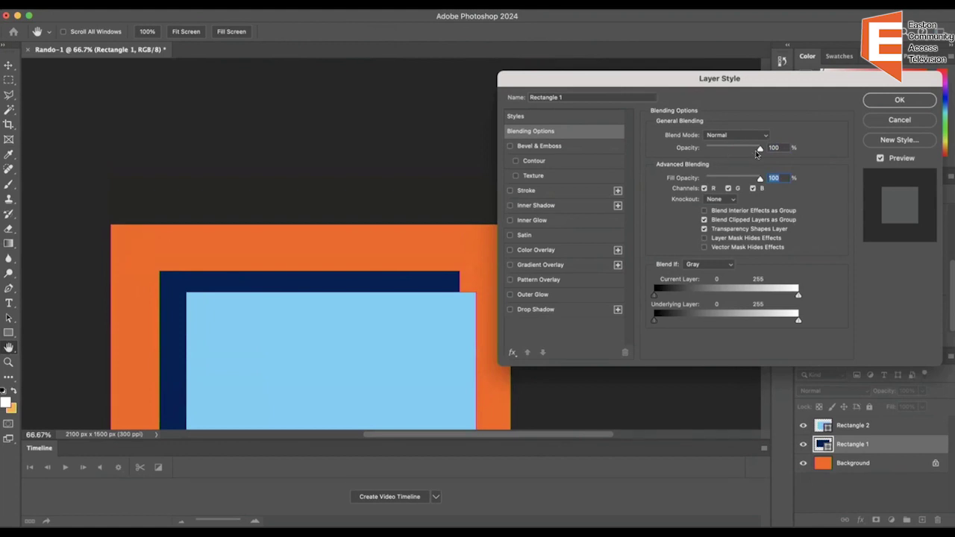
left_click_drag(759, 153, 742, 155)
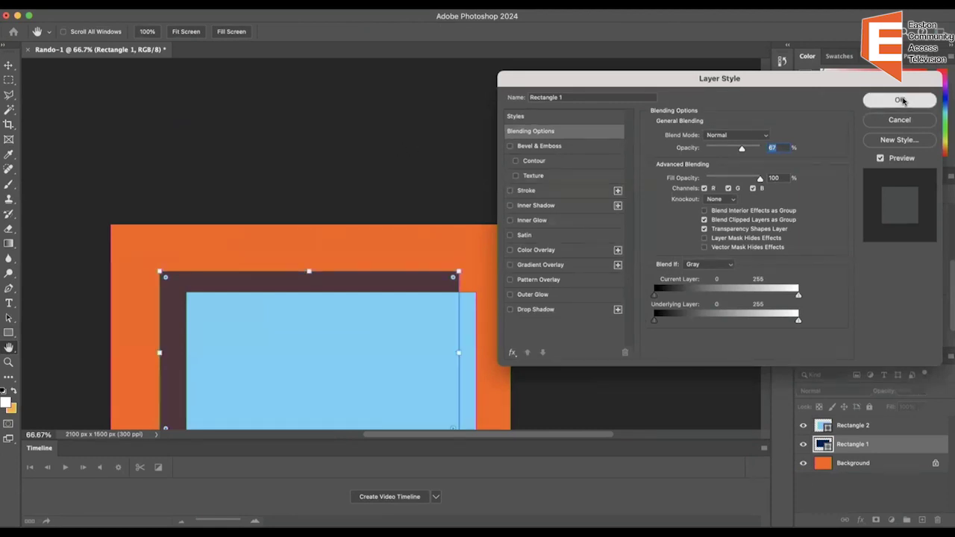
left_click(903, 100)
- Select the front rectangle's layer, Rectangle 2
scroll(742, 214, "down", 5)
scroll(743, 213, "left", 5)
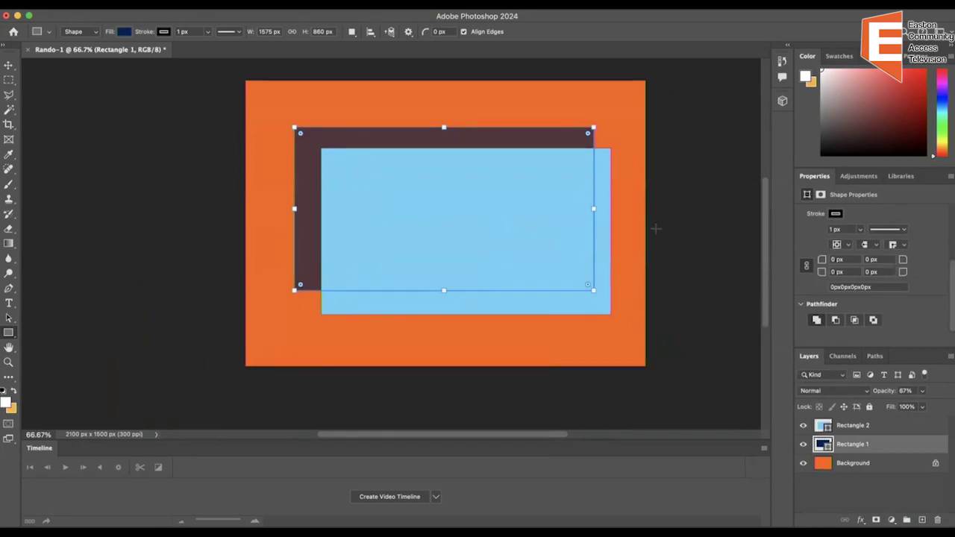
left_click(859, 433)
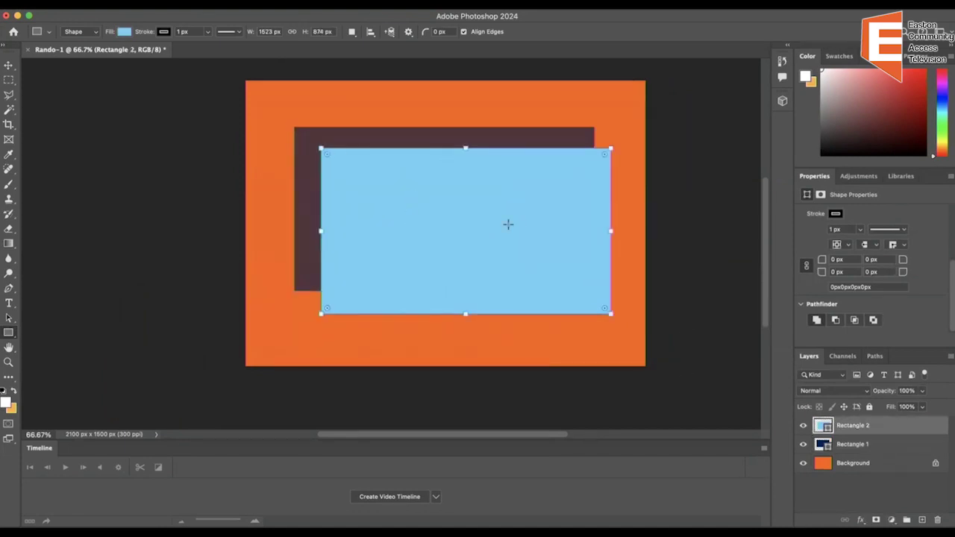
- Add a Stroke effect to Rectangle 2 with black (000000) as its colour
right_click(851, 427)
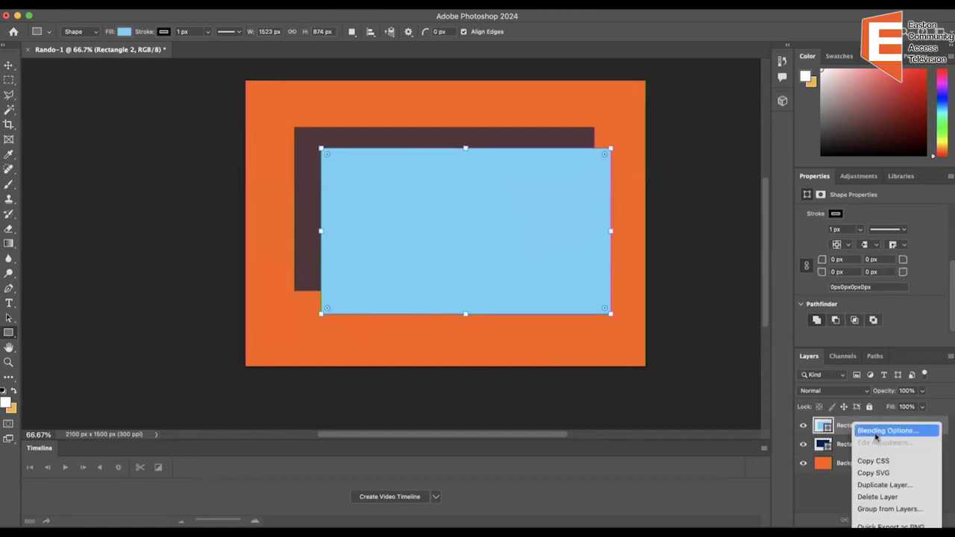
left_click(877, 432)
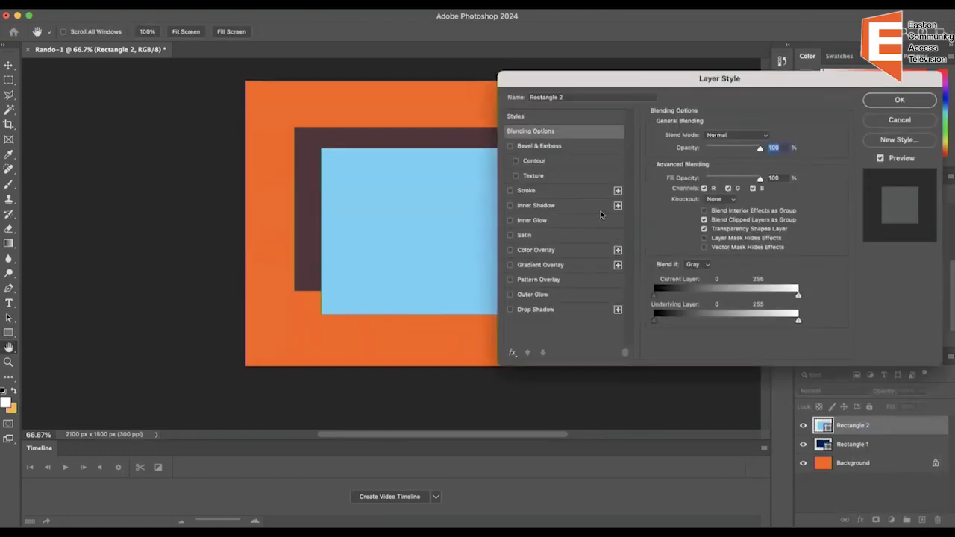
left_click(510, 191)
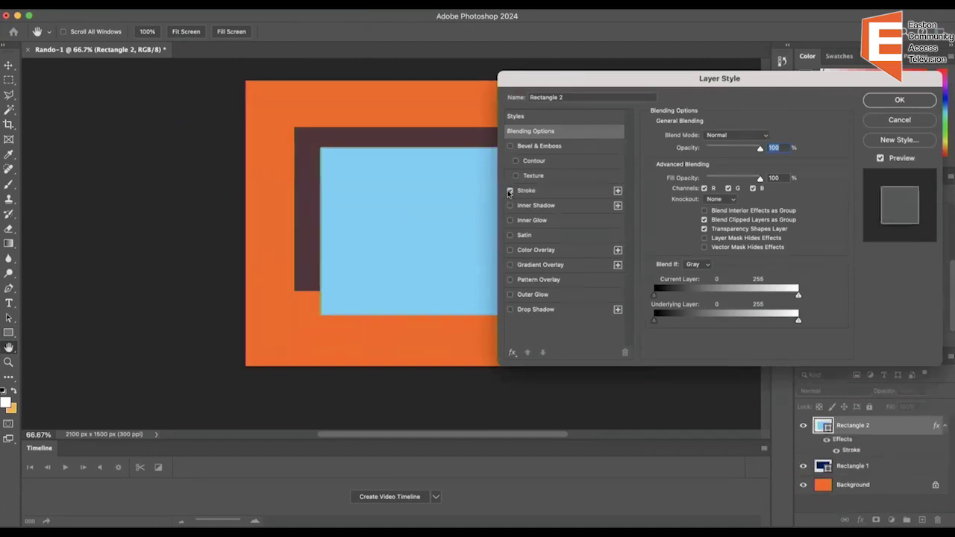
left_click(538, 193)
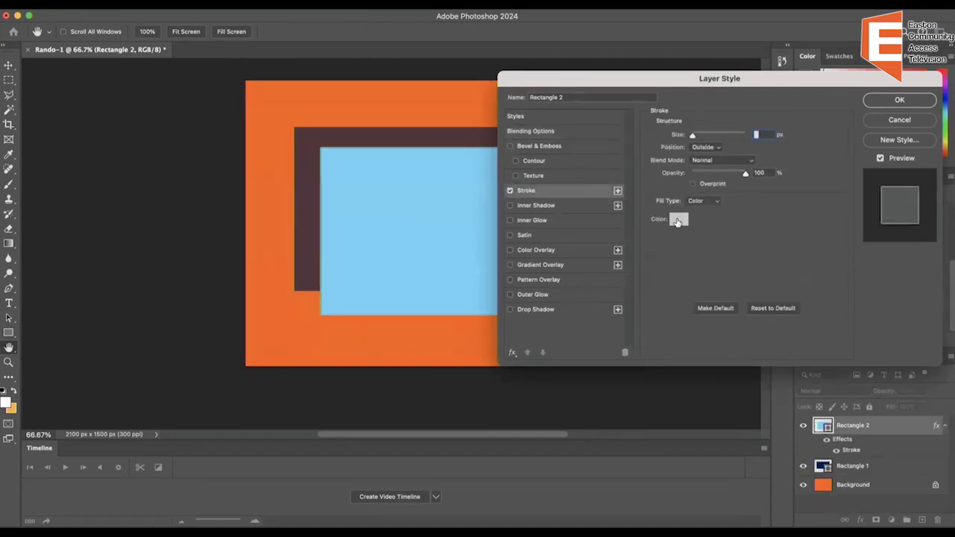
left_click(677, 220)
left_click_drag(622, 296, 653, 309)
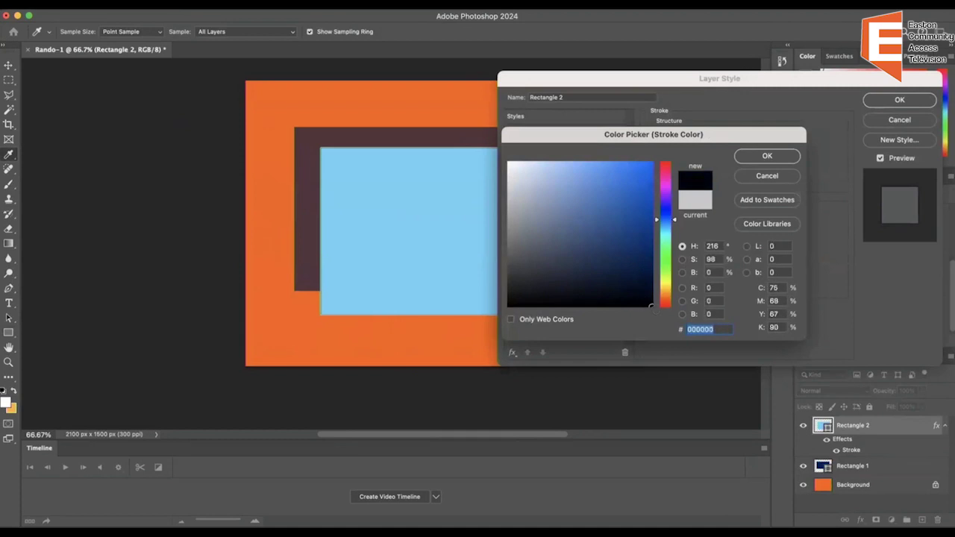
left_click(740, 155)
- Confirm the Layer Style dialog so Rectangle 2 keeps its black outline
left_click(899, 100)
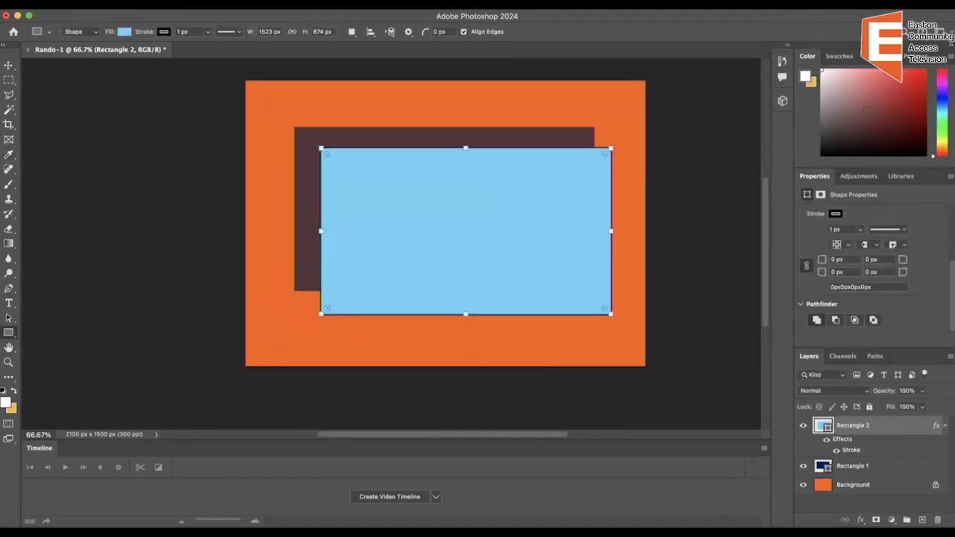
scroll(698, 151, "up", 1)
scroll(698, 151, "right", 1)
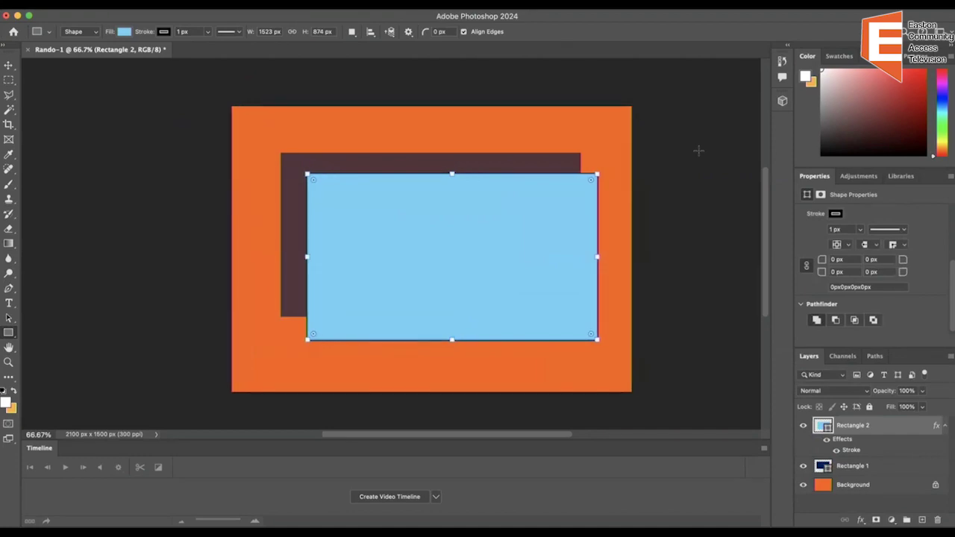